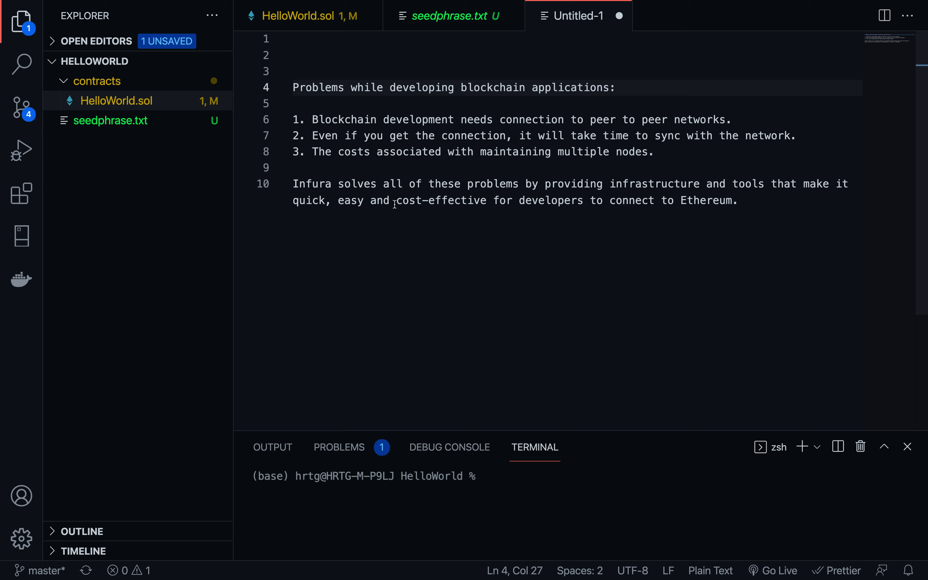
# Switch to the browser to view the Go Ethereum site's "What is Ethereum?" section and return to the code editor
pyautogui.hotkey('ctrl', 'Left')
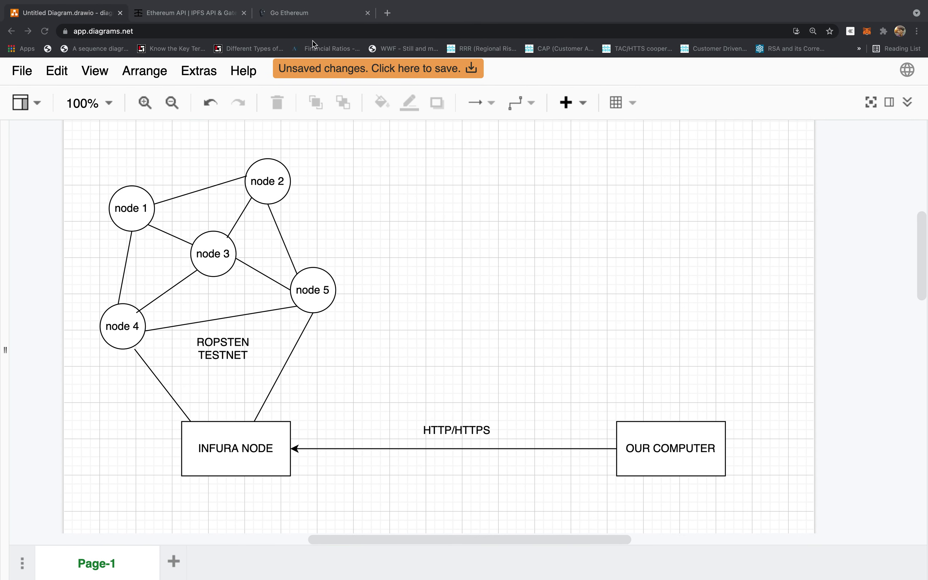
pyautogui.click(295, 13)
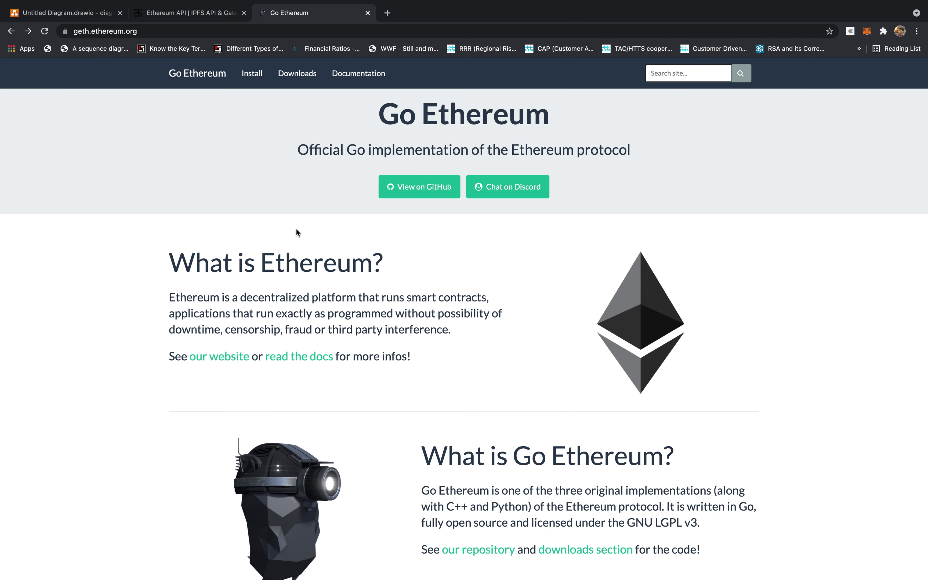
pyautogui.moveTo(195, 262); pyautogui.dragTo(347, 267)
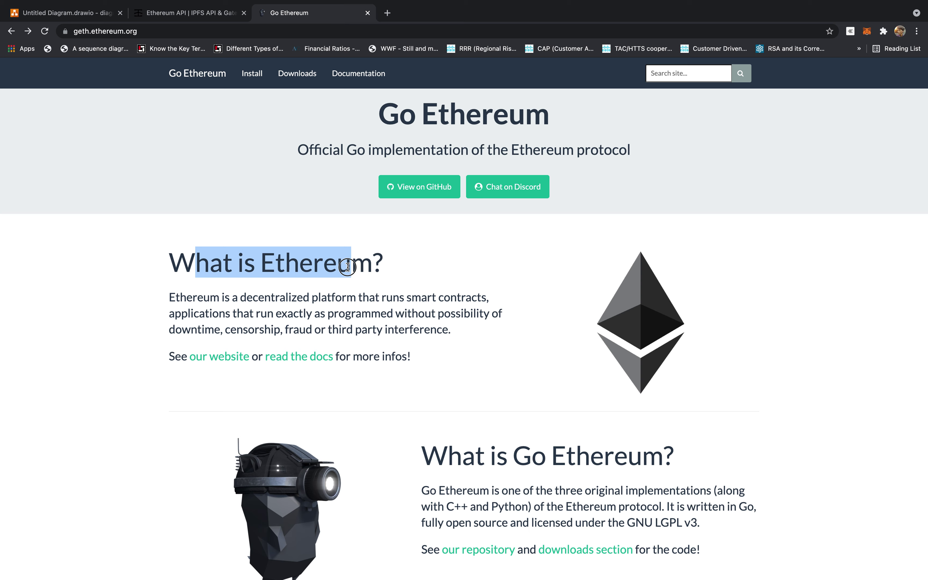
pyautogui.click(365, 266)
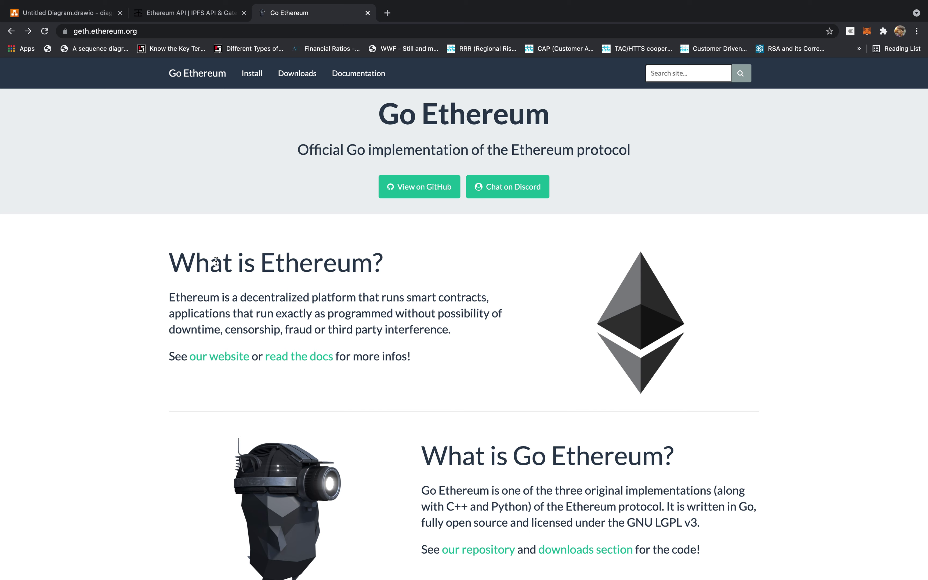
pyautogui.moveTo(210, 263)
pyautogui.mouseDown()
pyautogui.moveTo(332, 265)
pyautogui.moveTo(214, 267)
pyautogui.mouseUp()
pyautogui.press('super+Tab')
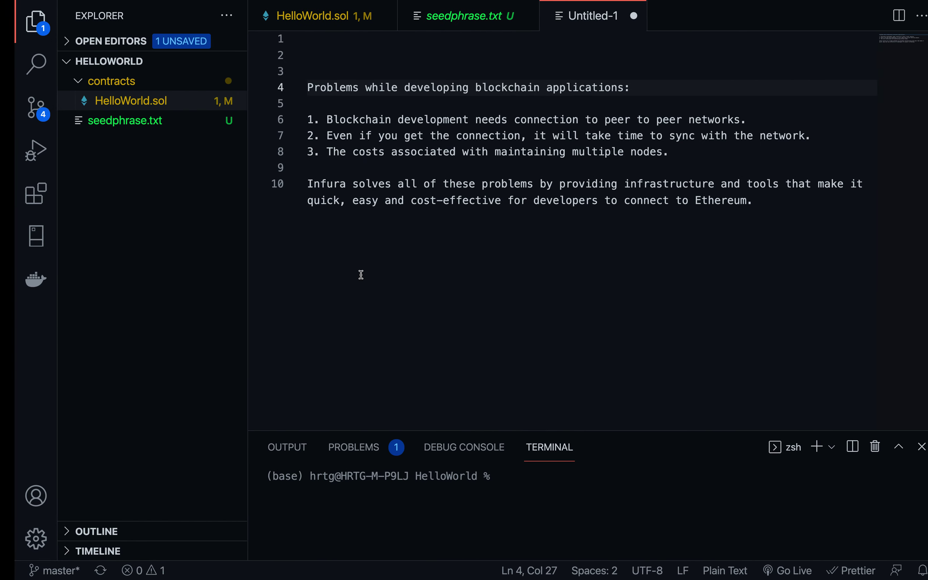
# Read through the untitled notes on the problems of developing blockchain applications and how Infura solves them
pyautogui.click(667, 157)
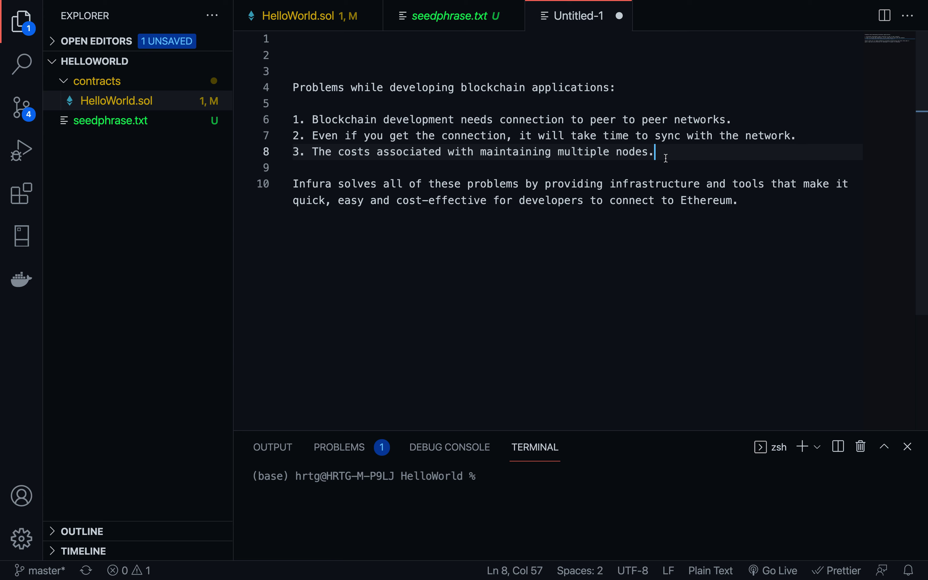
pyautogui.click(740, 196)
pyautogui.click(728, 155)
pyautogui.click(814, 137)
pyautogui.click(813, 117)
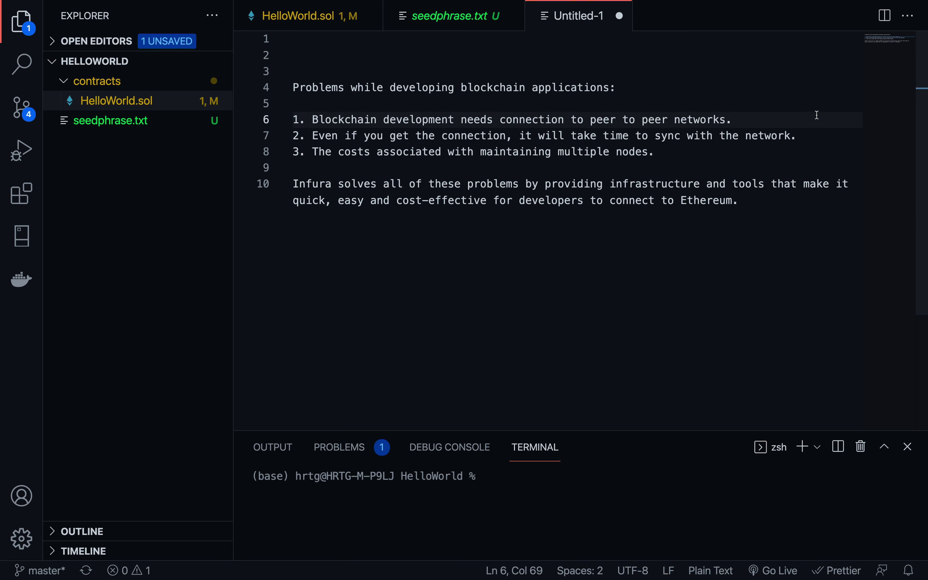
pyautogui.click(805, 101)
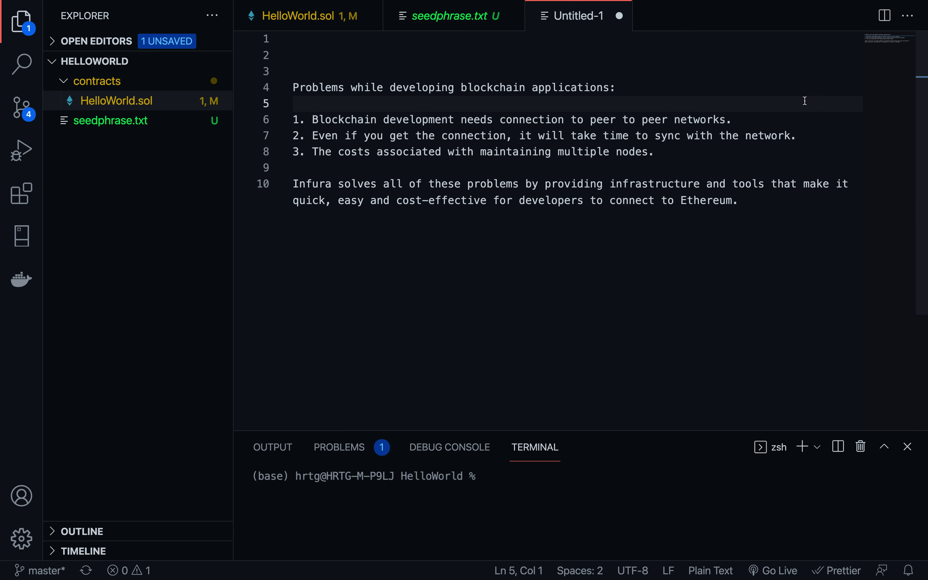
# Review the contract code in HelloWorld.sol and return to the untitled notes to highlight the problems and Infura's solution
pyautogui.click(346, 17)
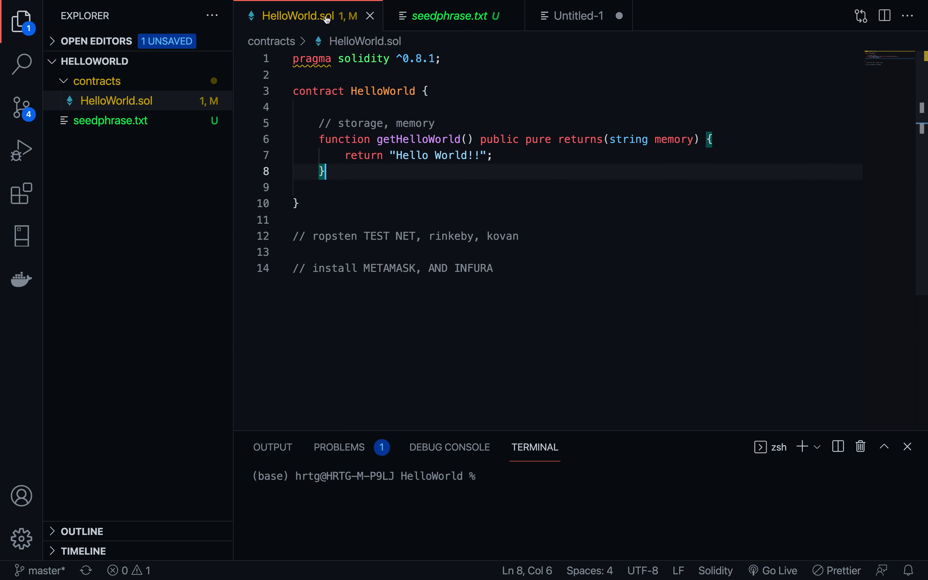
pyautogui.moveTo(331, 203); pyautogui.dragTo(276, 62)
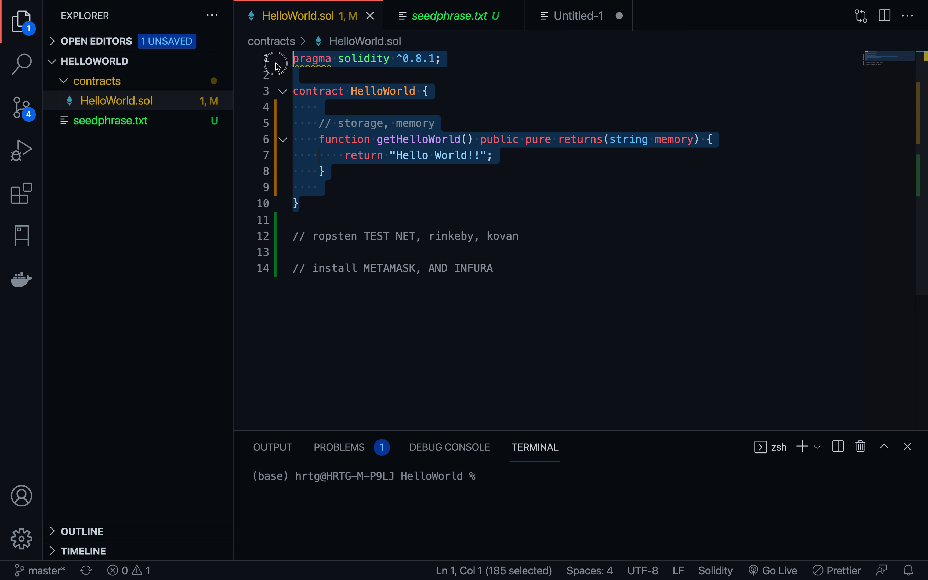
pyautogui.click(325, 77)
pyautogui.click(556, 22)
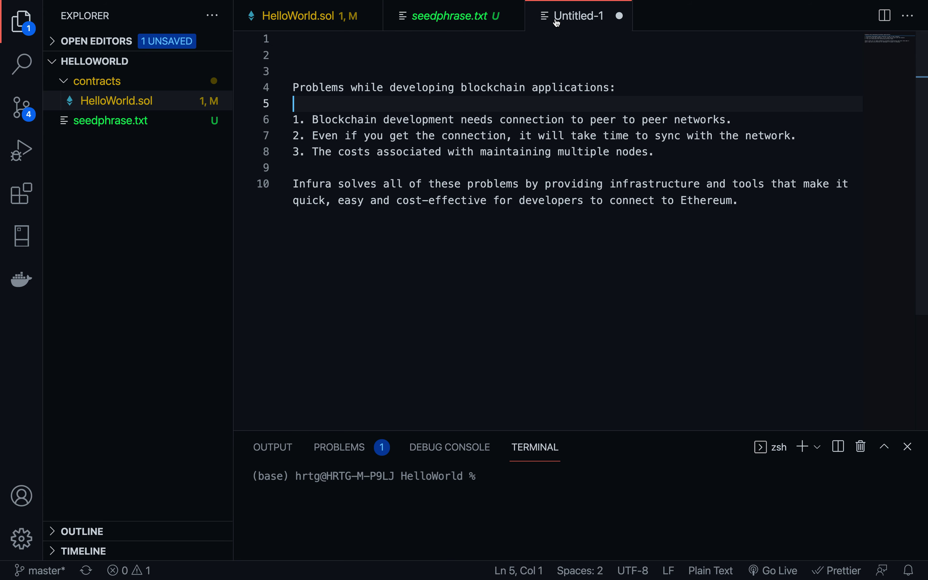
pyautogui.moveTo(738, 200); pyautogui.dragTo(292, 85)
pyautogui.click(324, 58)
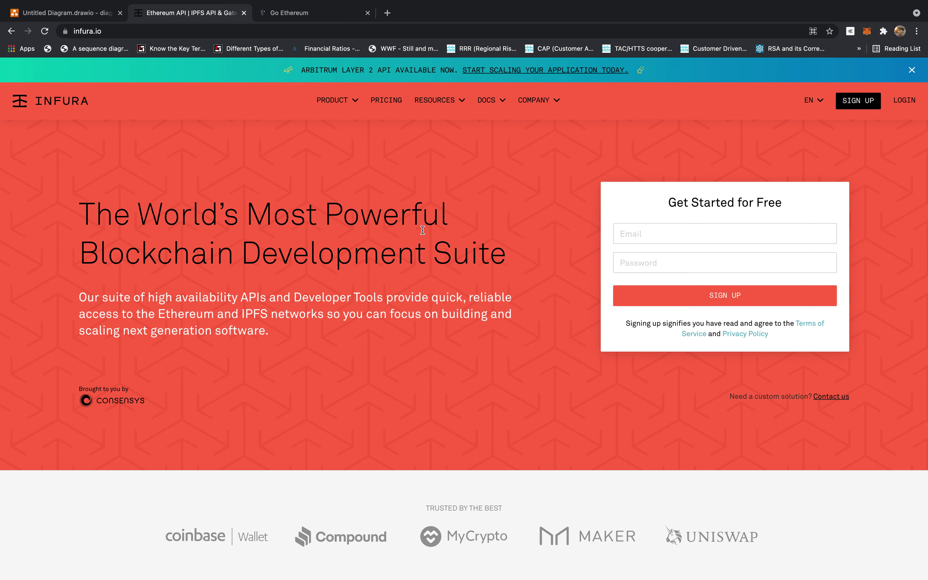
# Switch to the browser and open the Ethereum projects page of the Infura dashboard
pyautogui.click(103, 31)
pyautogui.click(209, 166)
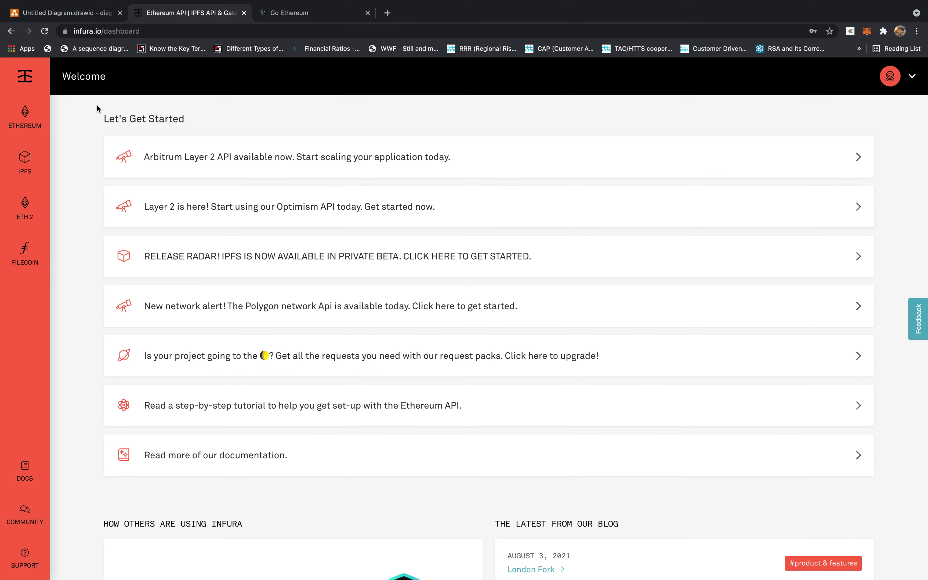
pyautogui.click(26, 123)
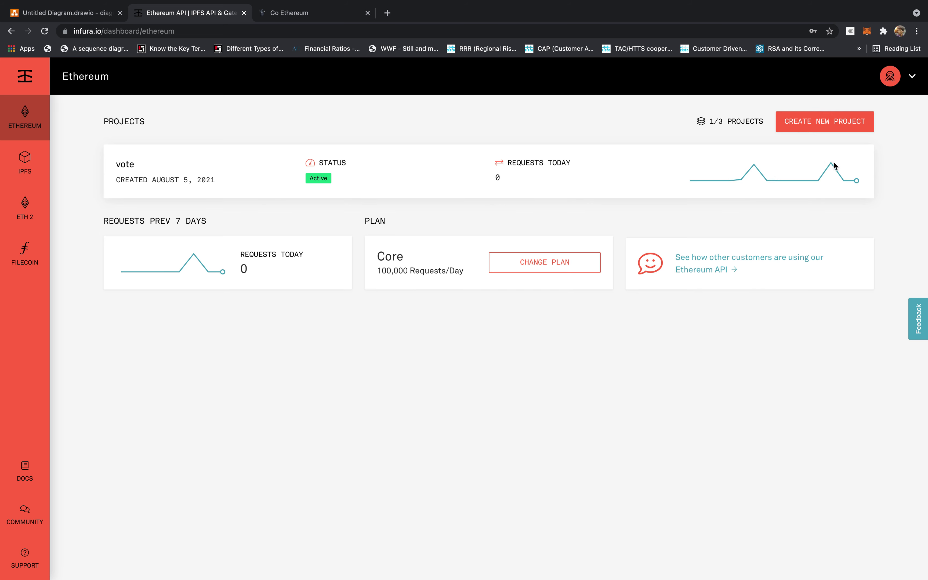
pyautogui.moveTo(827, 169)
pyautogui.click(105, 121)
pyautogui.moveTo(105, 121); pyautogui.dragTo(172, 124)
pyautogui.click(208, 124)
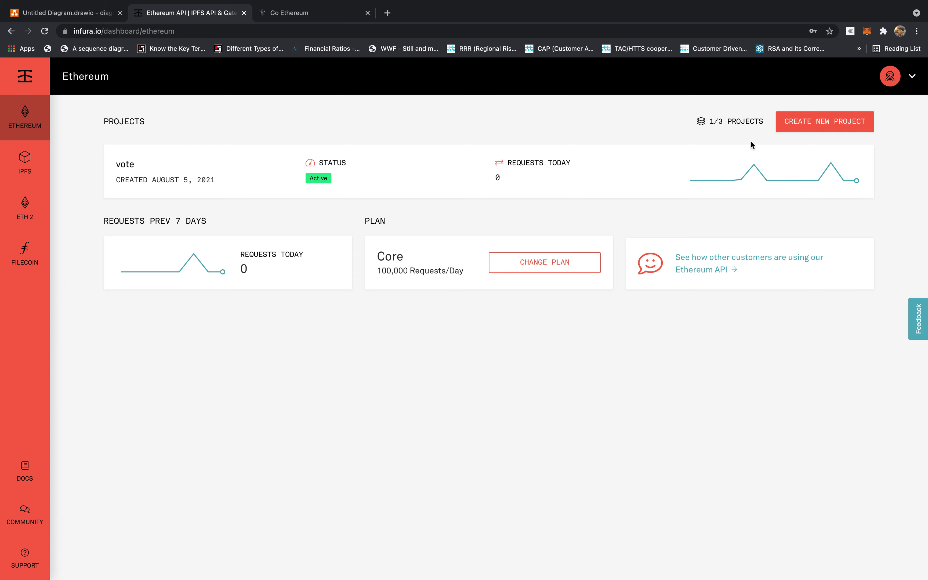
# Create a new Ethereum project named HelloWorld
pyautogui.click(807, 123)
pyautogui.click(432, 326)
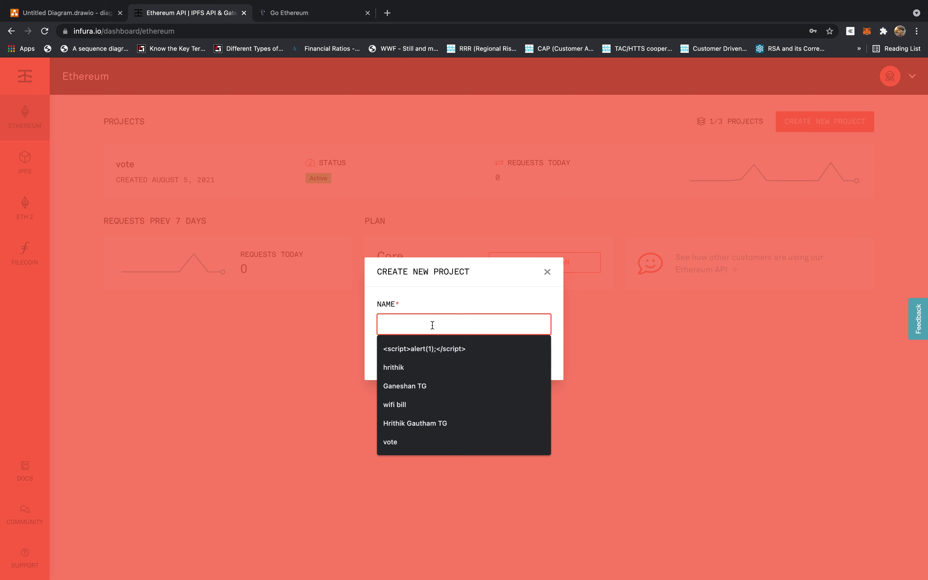
pyautogui.write('Hello')
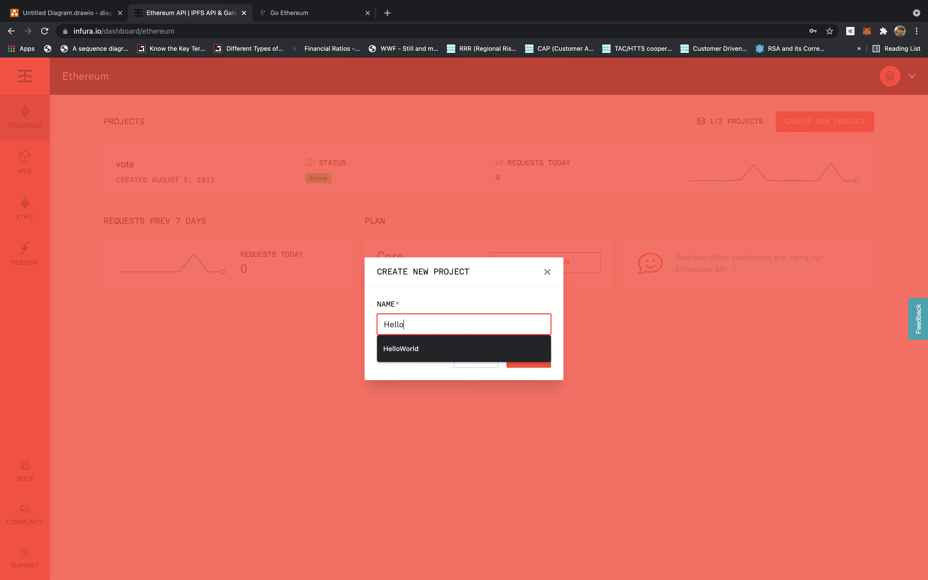
pyautogui.write('World')
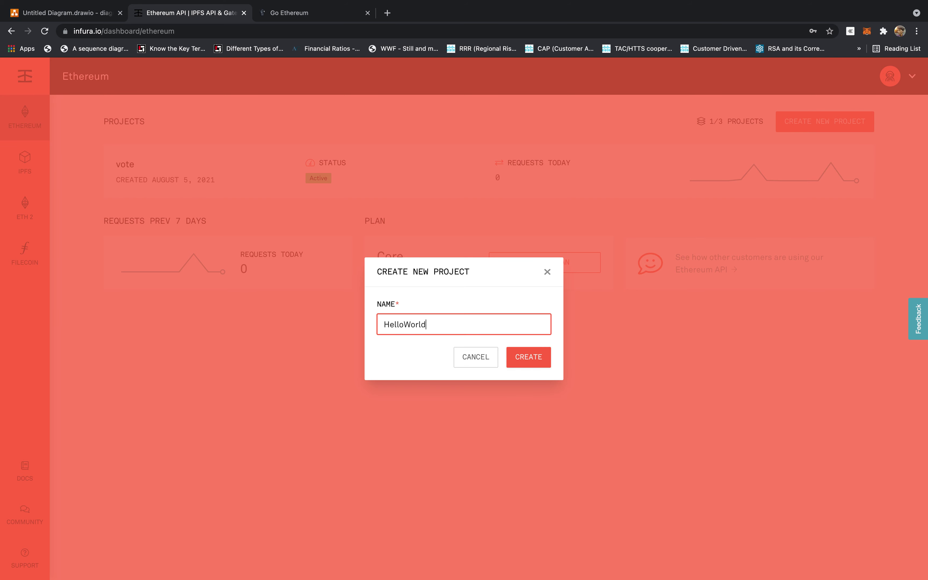
pyautogui.click(527, 358)
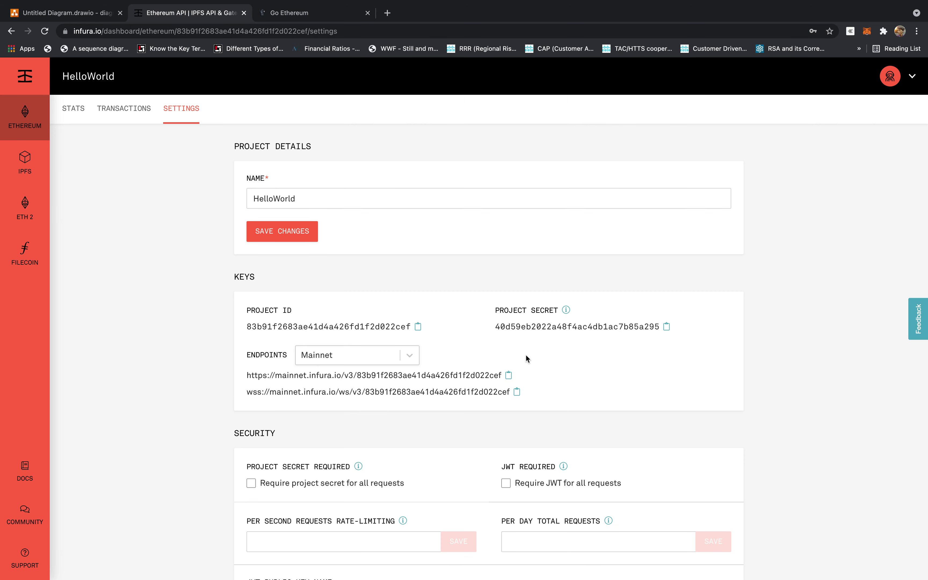
# Look over the HelloWorld project's settings and save its project details
pyautogui.scroll(-3, 389, 284)
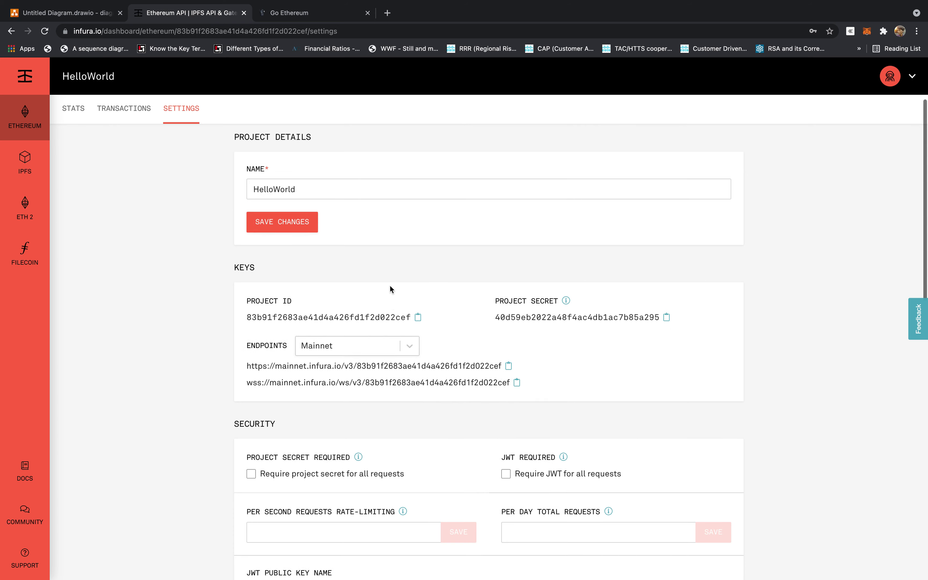
pyautogui.scroll(-15, 390, 284)
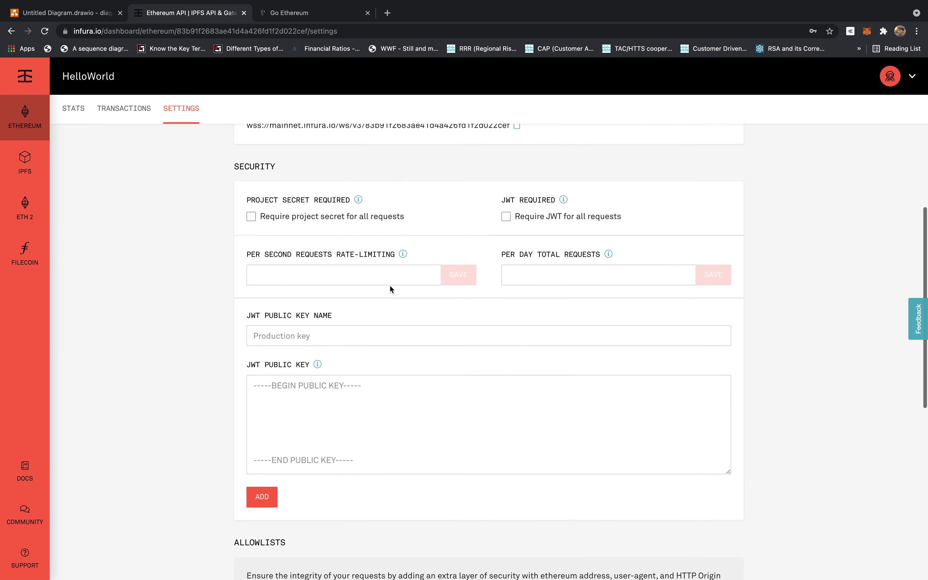
pyautogui.scroll(-20, 389, 286)
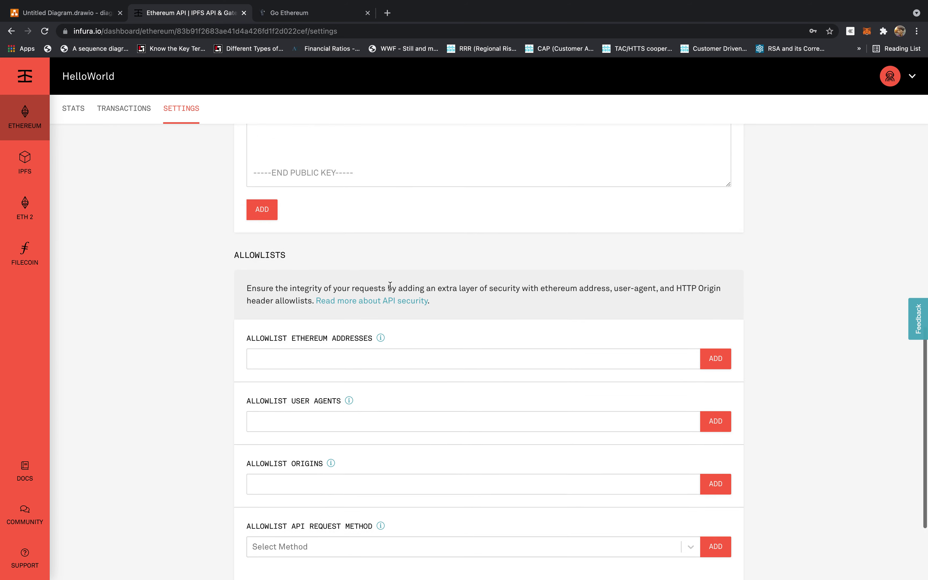
pyautogui.scroll(20, 389, 288)
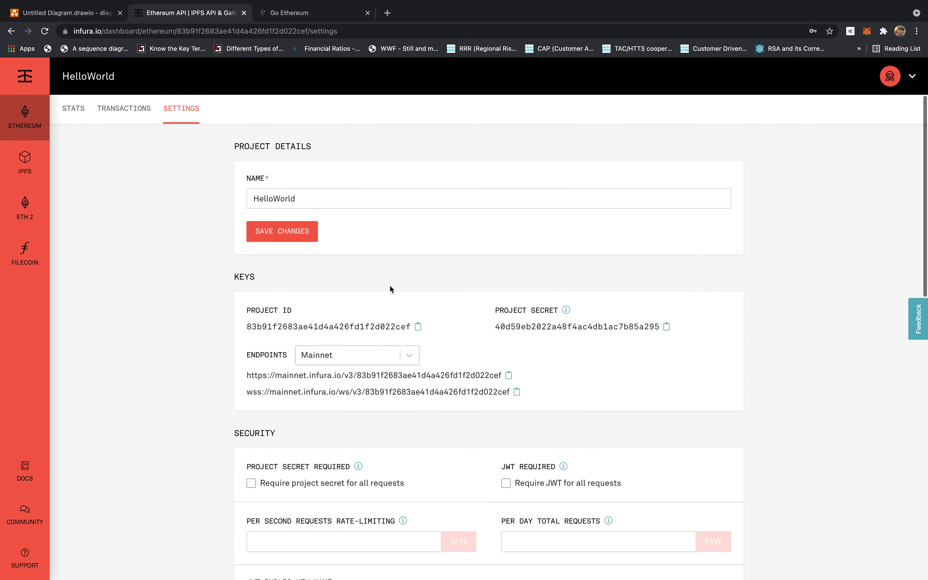
pyautogui.click(297, 238)
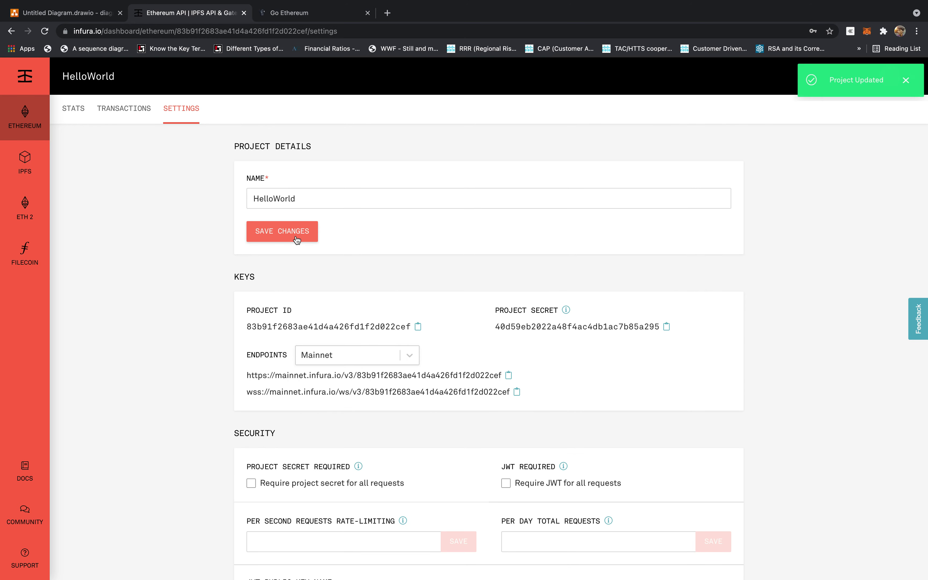
pyautogui.click(905, 83)
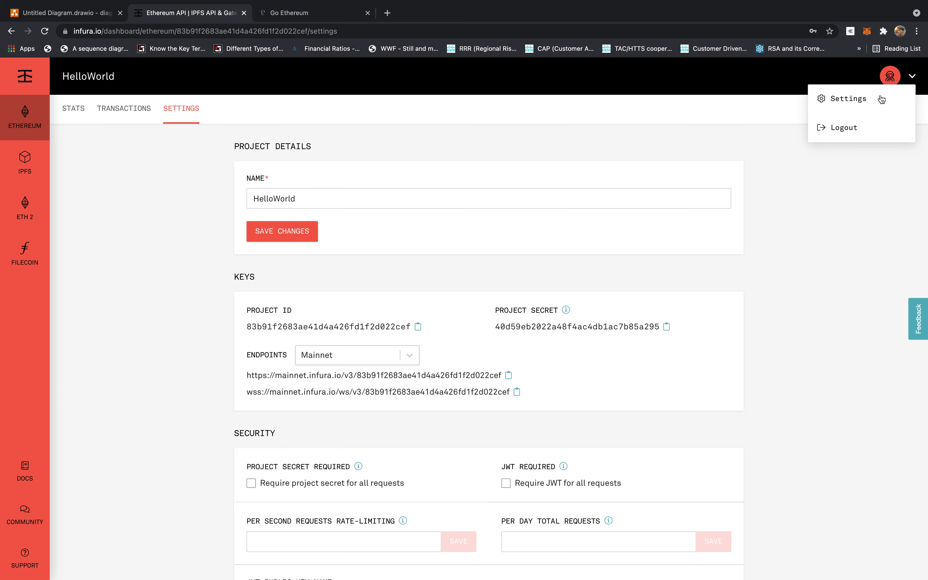
# Reopen the HelloWorld project from the Ethereum projects list and examine its request statistics
pyautogui.click(25, 128)
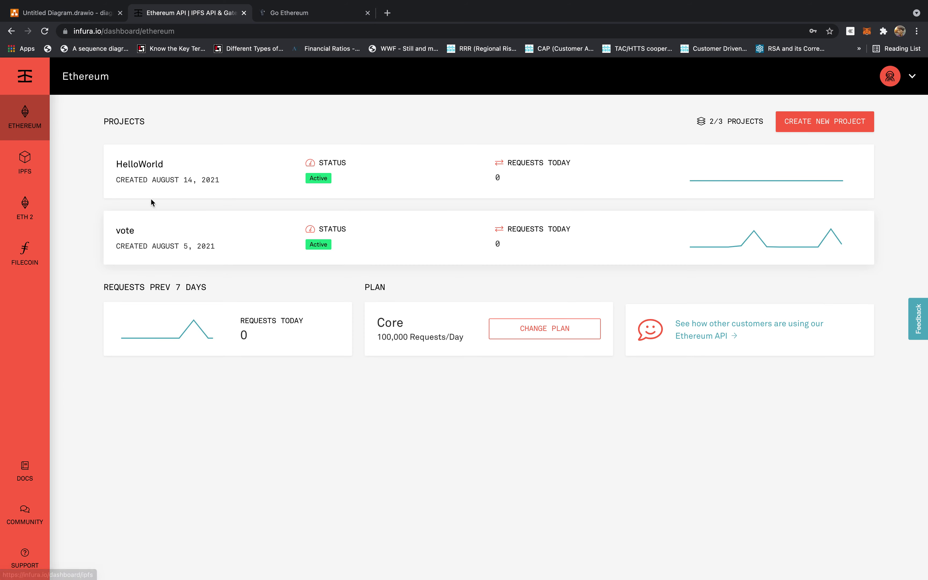
pyautogui.click(133, 166)
pyautogui.scroll(-5, 341, 313)
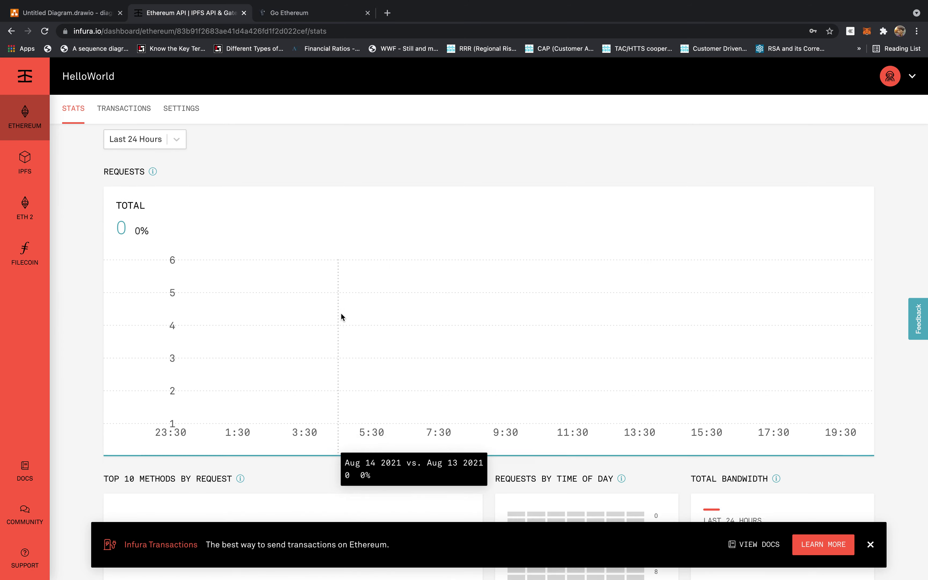
pyautogui.scroll(5, 341, 313)
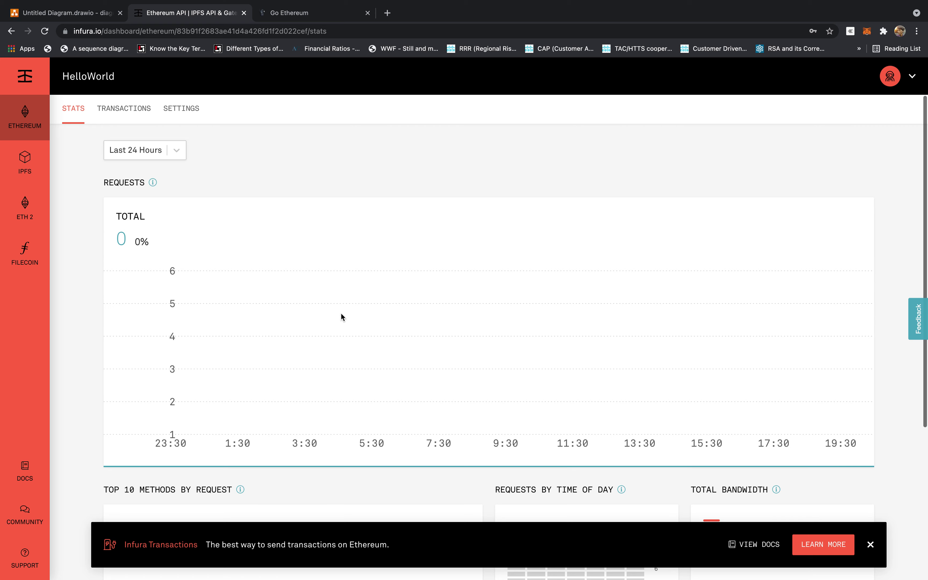
pyautogui.scroll(-2, 425, 308)
pyautogui.scroll(-5, 427, 312)
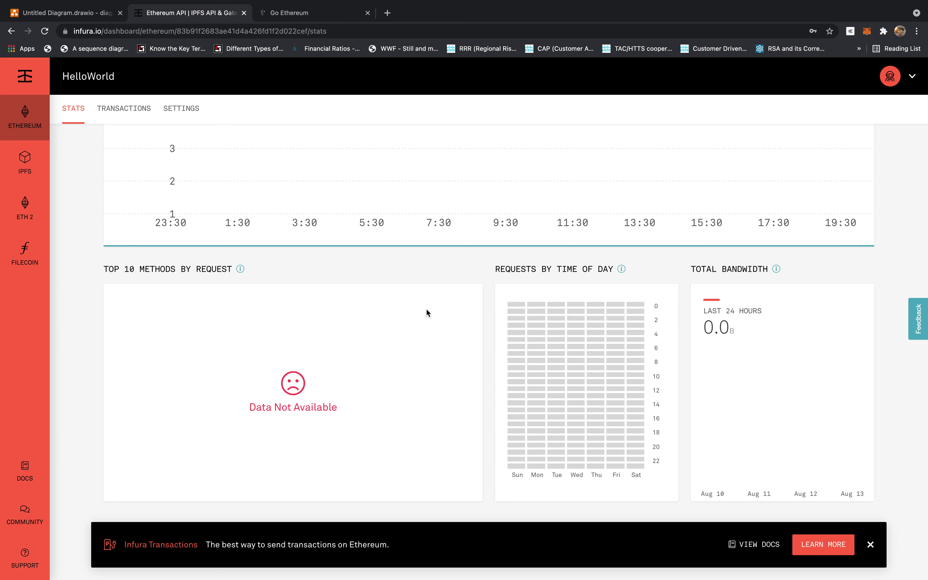
pyautogui.scroll(5, 427, 312)
# In the HelloWorld project's settings, copy the project ID and set the endpoints network to Ropsten
pyautogui.click(182, 109)
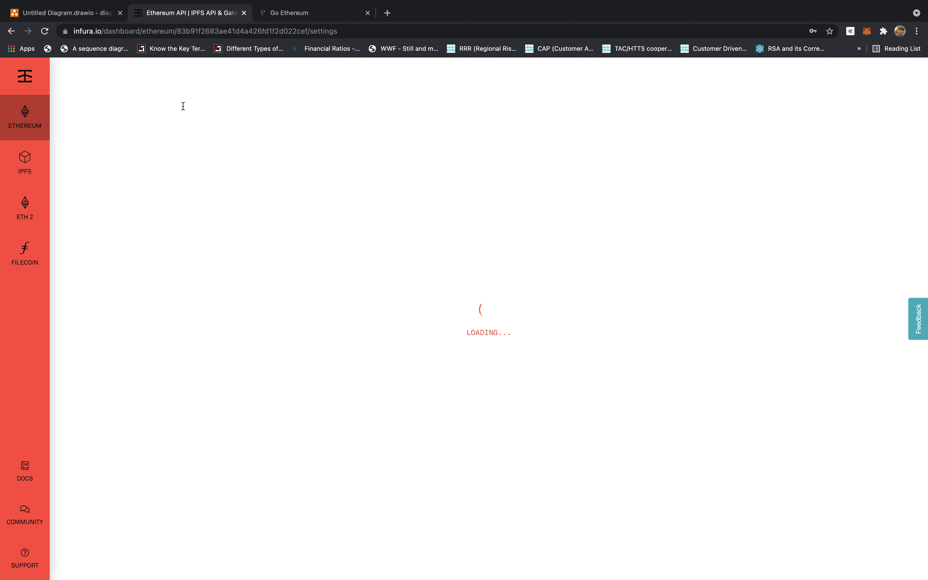
pyautogui.scroll(-2, 392, 300)
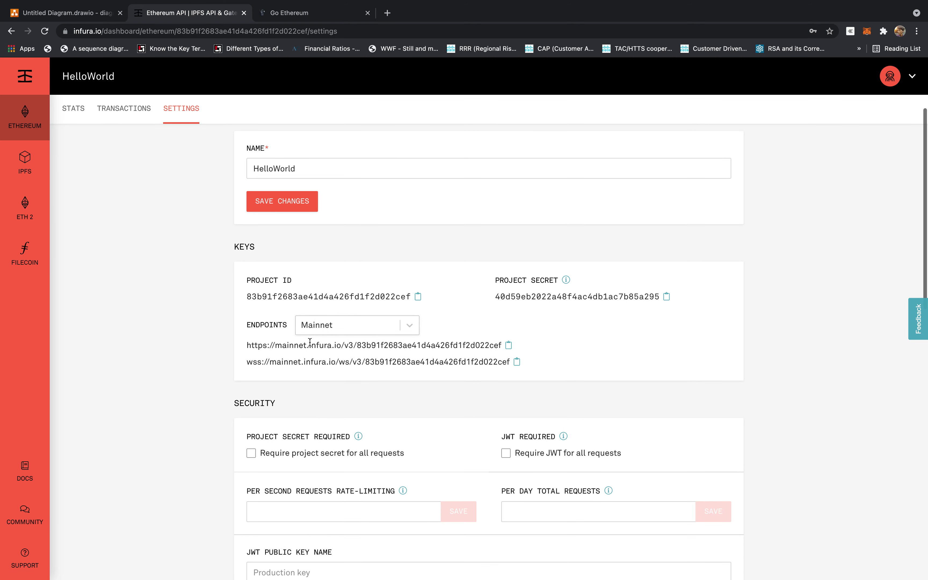
pyautogui.click(416, 325)
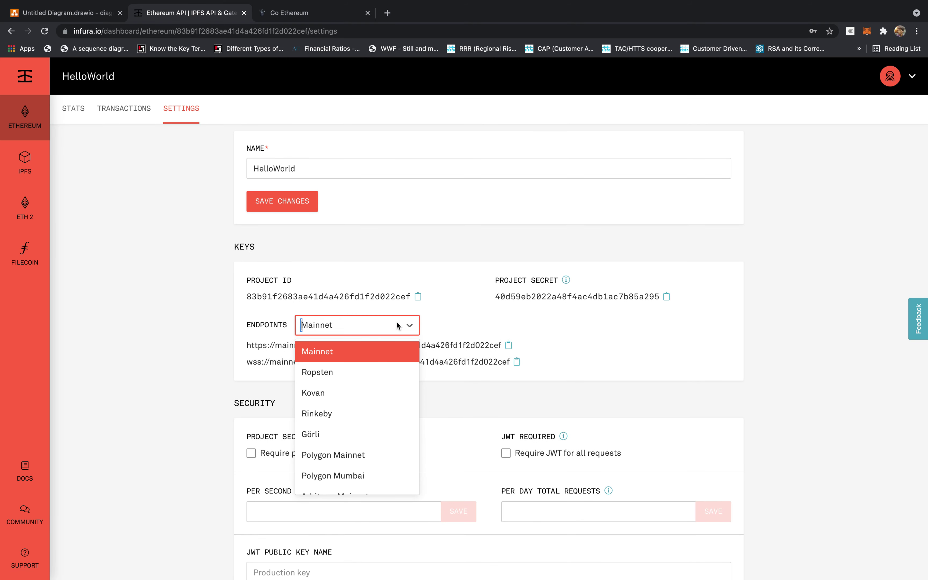
pyautogui.click(418, 296)
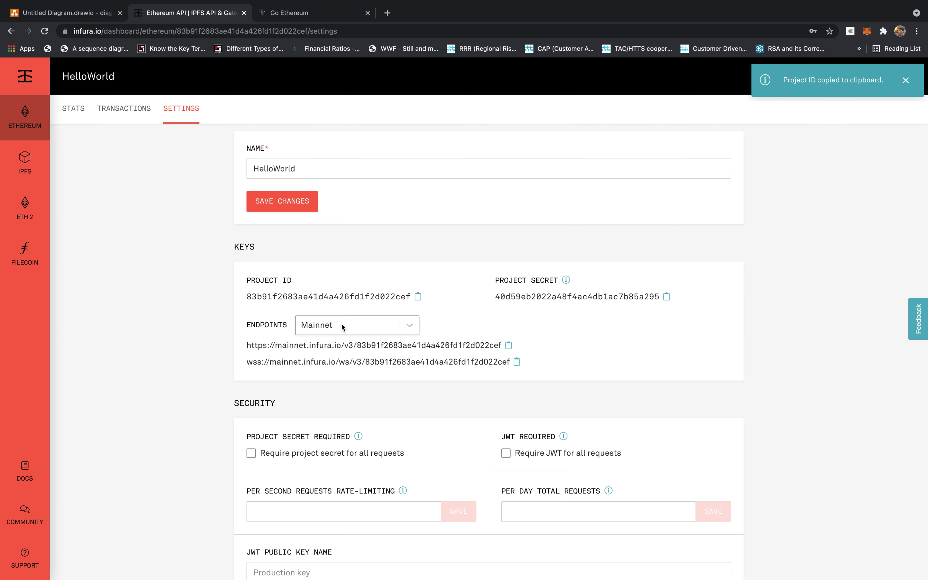
pyautogui.click(405, 326)
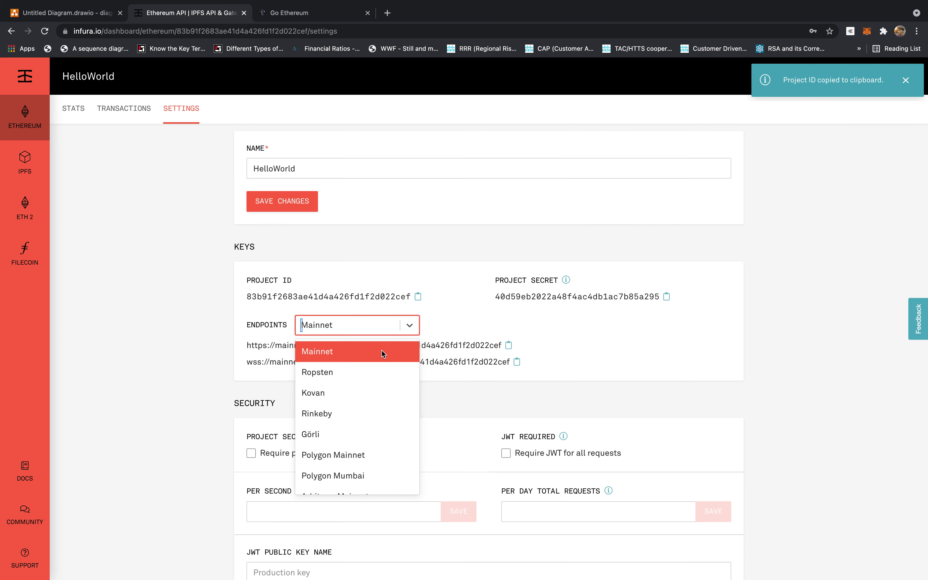
pyautogui.click(326, 371)
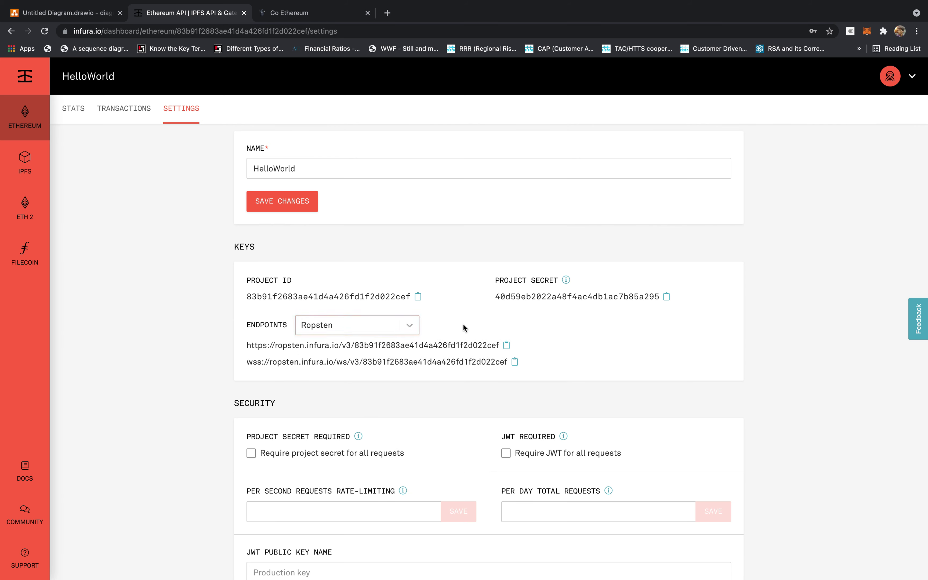
# Copy the Ropsten HTTPS endpoint URL to the clipboard
pyautogui.moveTo(247, 345); pyautogui.dragTo(498, 346)
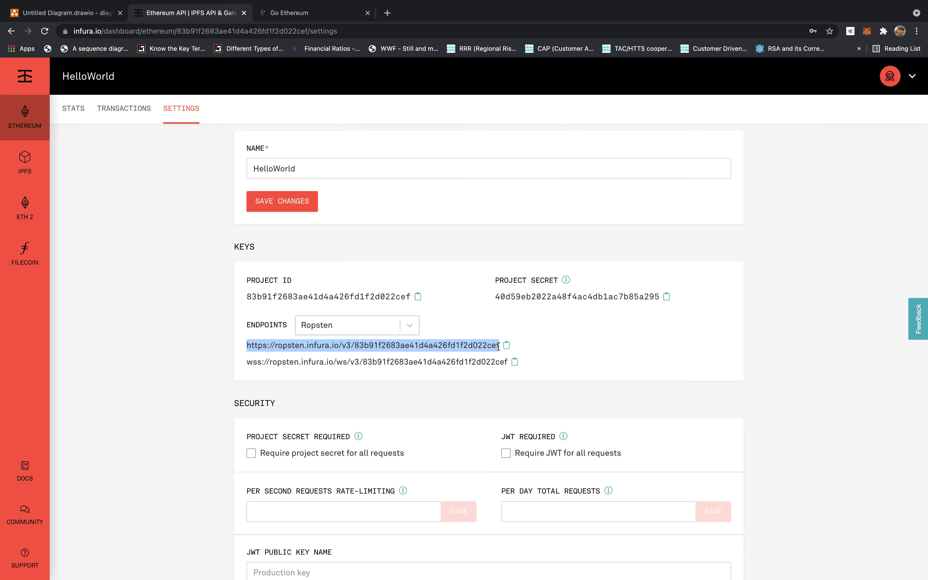
pyautogui.click(506, 344)
pyautogui.moveTo(499, 346); pyautogui.dragTo(249, 345)
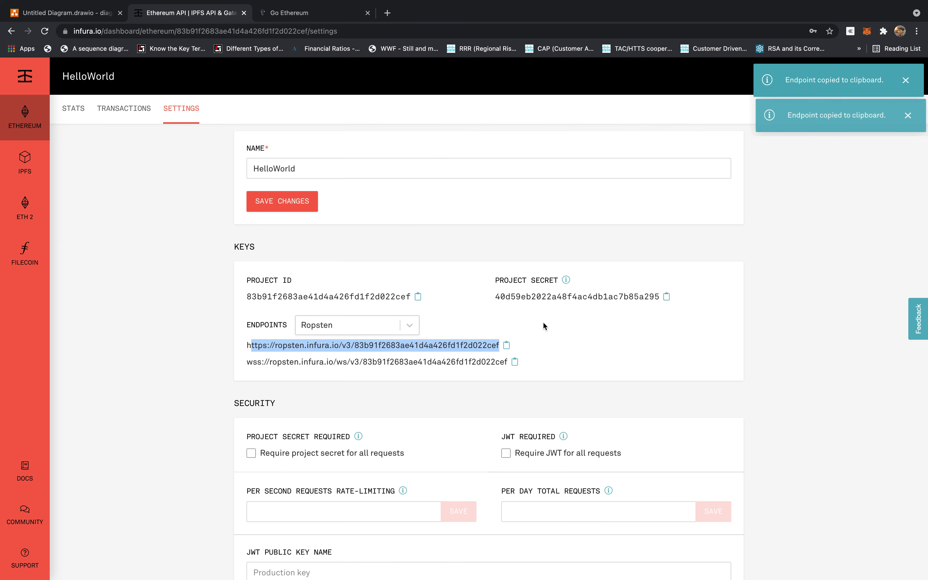
pyautogui.click(542, 321)
# Examine the project's security settings and highlight the Ropsten HTTPS endpoint URL in the keys section
pyautogui.scroll(-5, 543, 321)
pyautogui.scroll(-3, 544, 324)
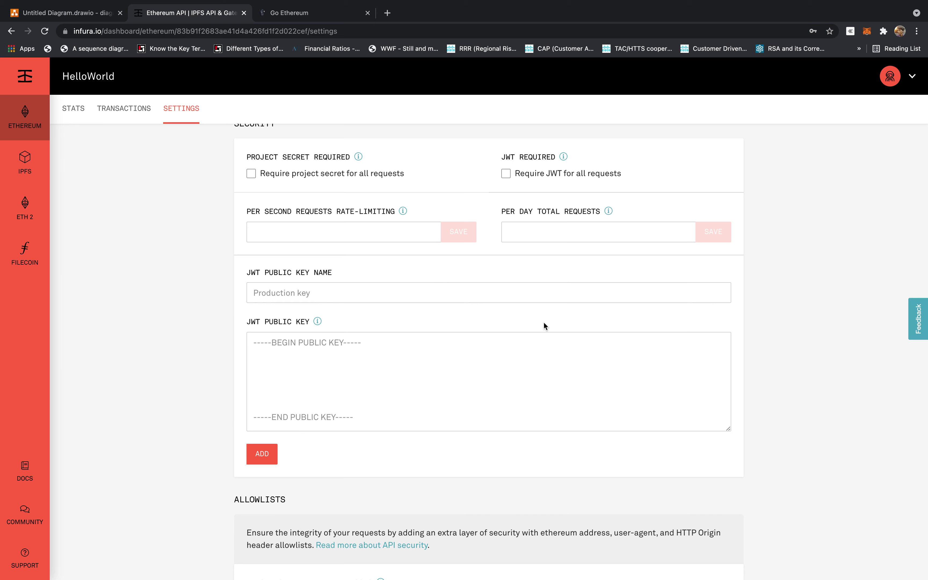
pyautogui.scroll(10, 543, 322)
pyautogui.click(501, 299)
pyautogui.moveTo(501, 300); pyautogui.dragTo(237, 299)
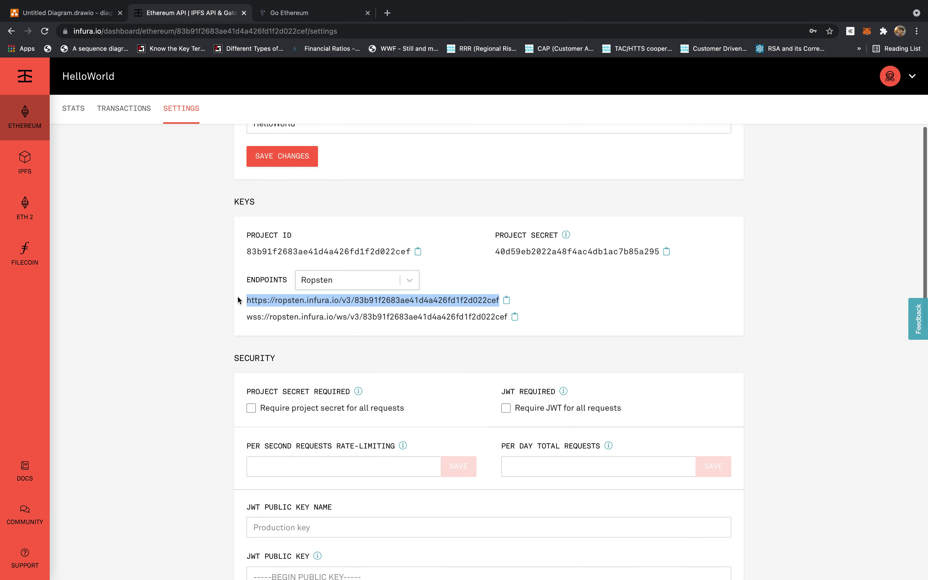
pyautogui.click(559, 296)
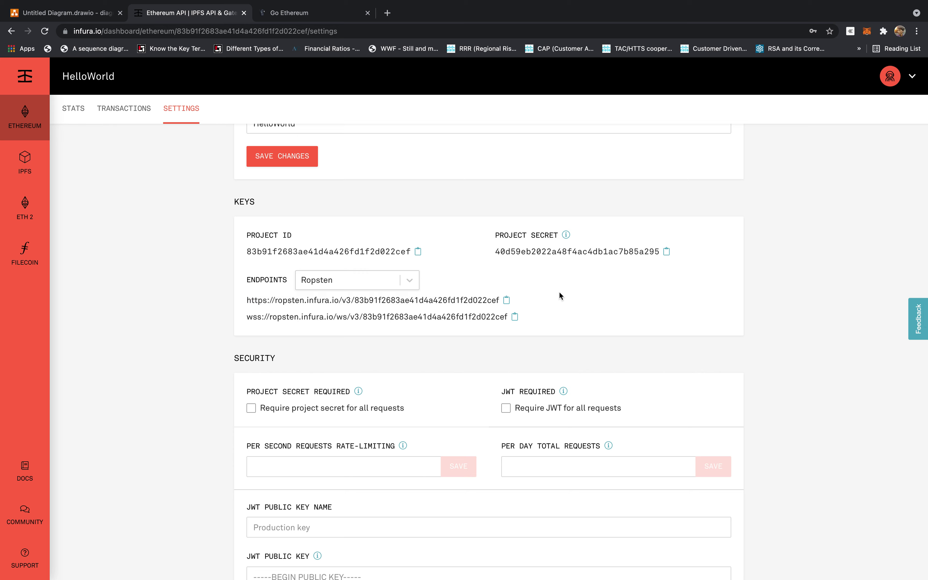